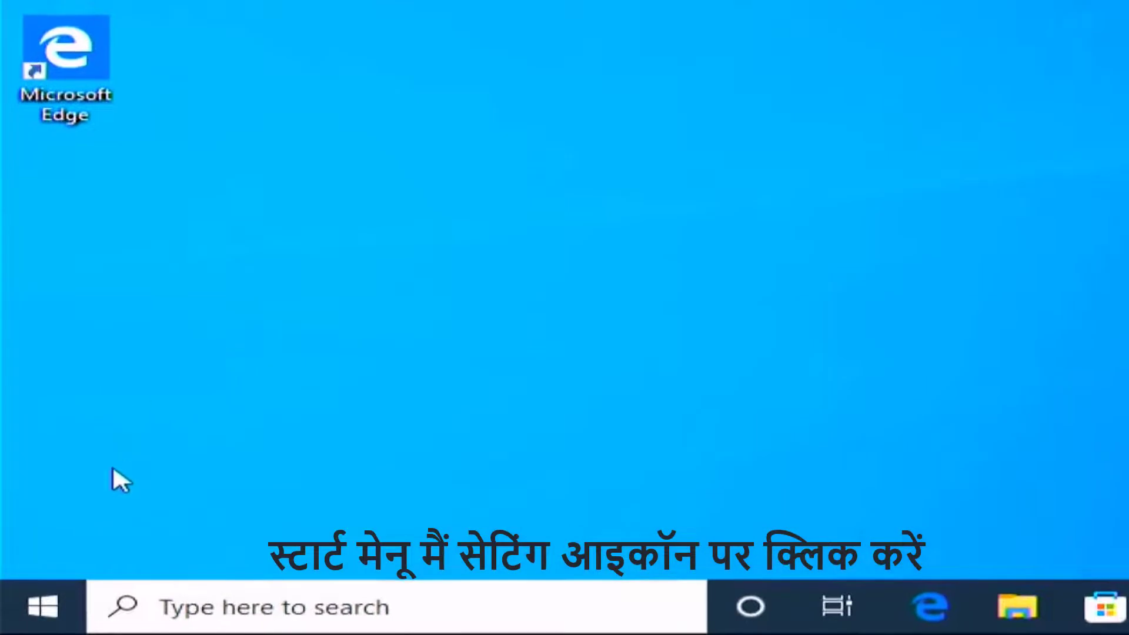
- Open the Recovery page of the Update & Security settings and start Reset this PC
click(43, 604)
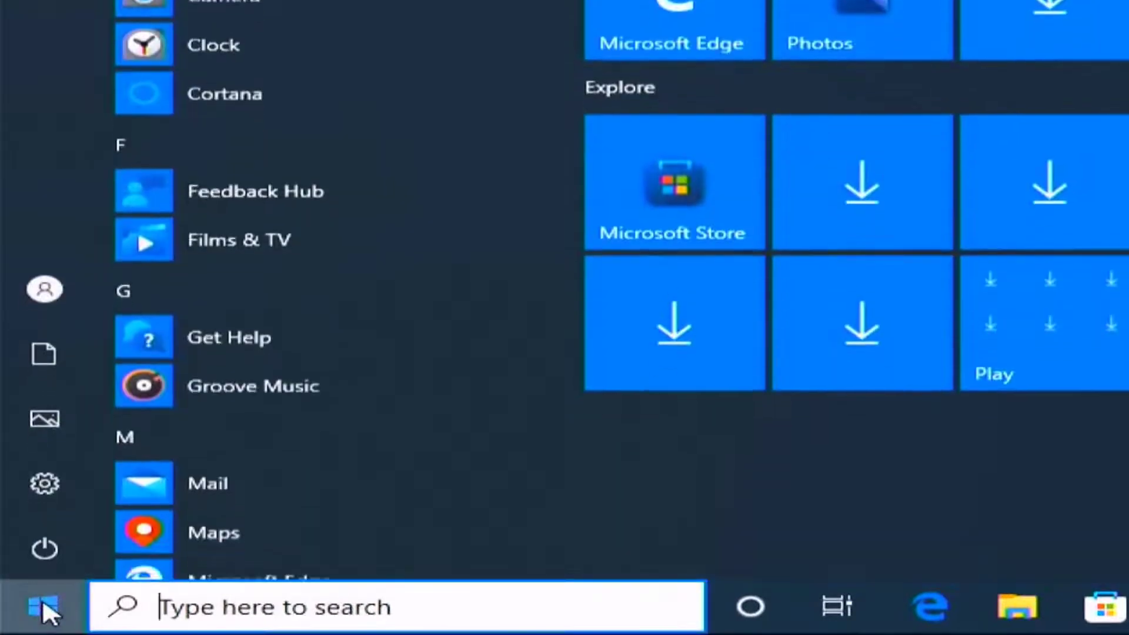
click(34, 492)
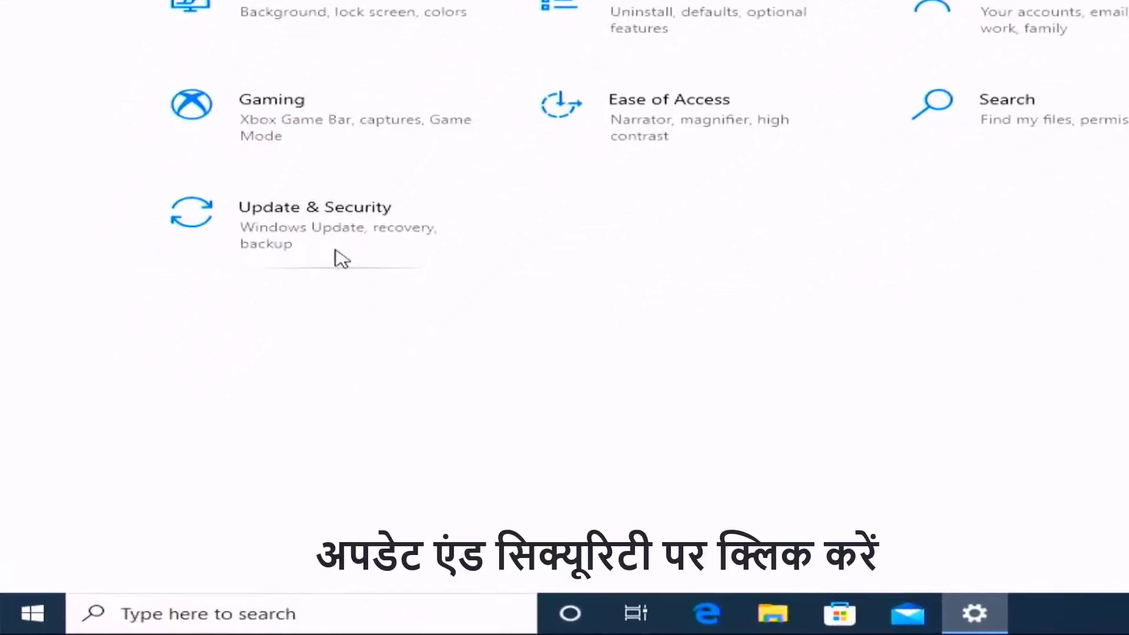
click(340, 256)
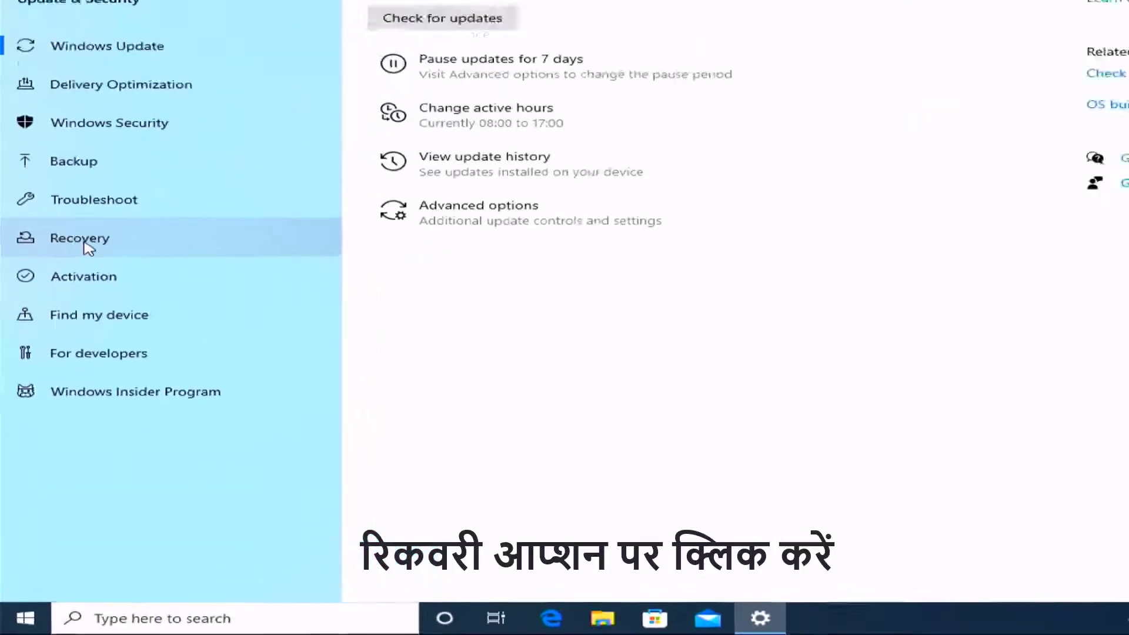
click(87, 245)
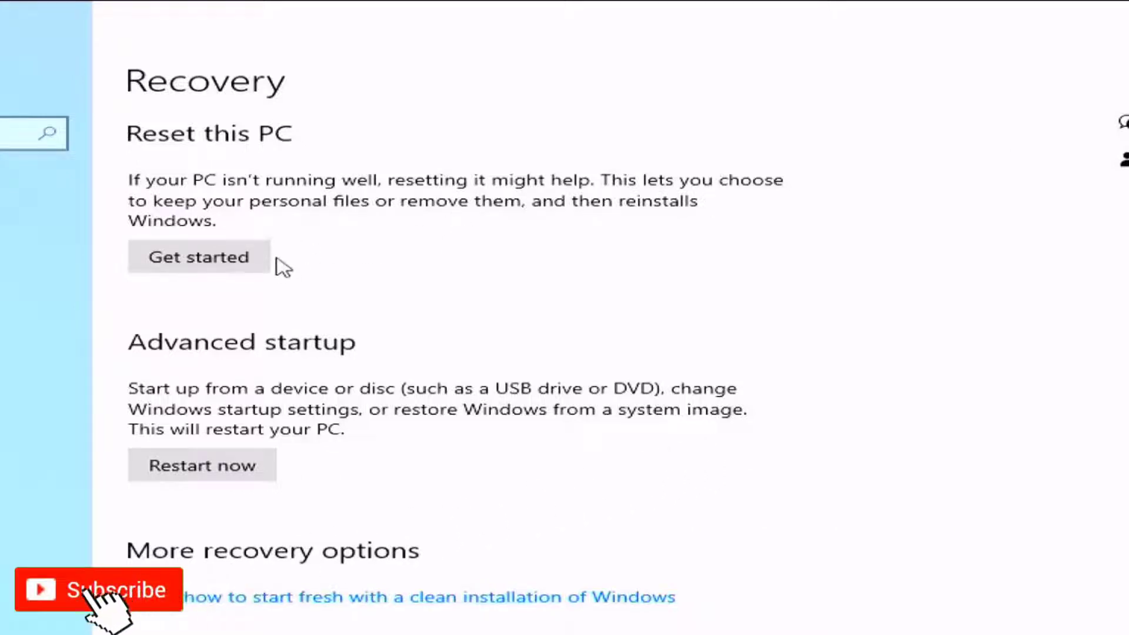
click(238, 264)
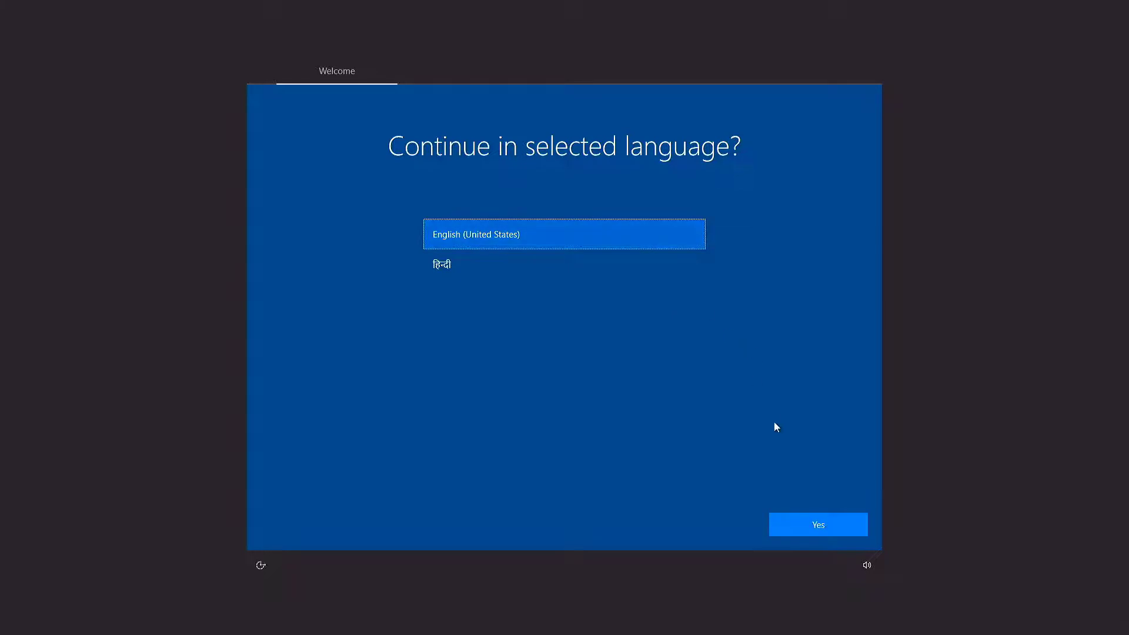
- Continue the Windows setup in English (United States) and set the region to India
click(805, 520)
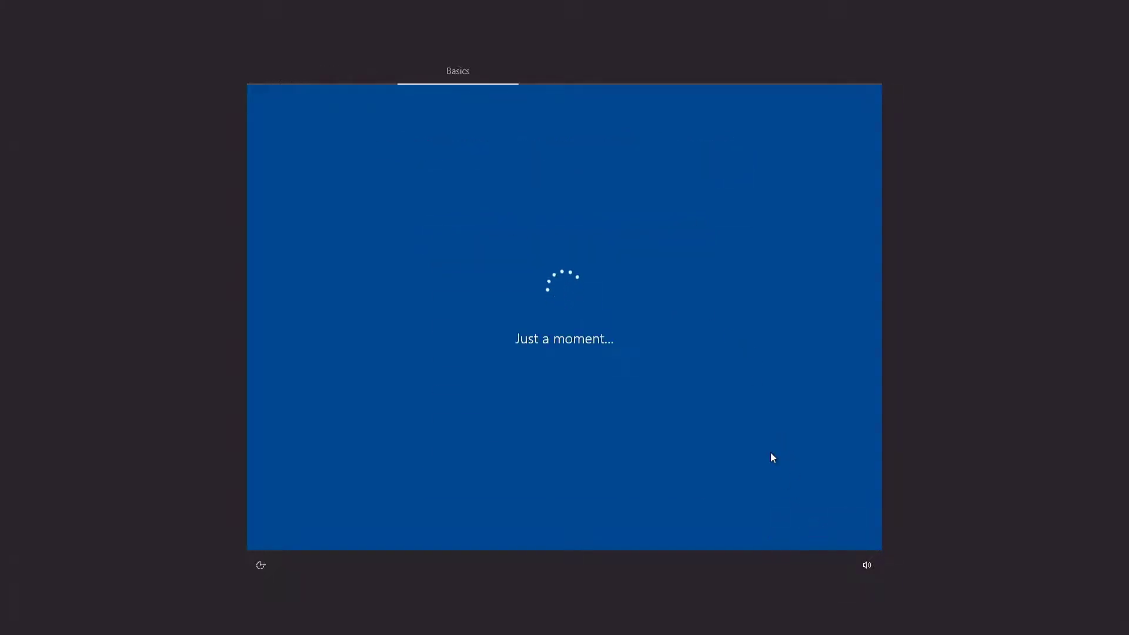
scroll(658, 426, up, 2)
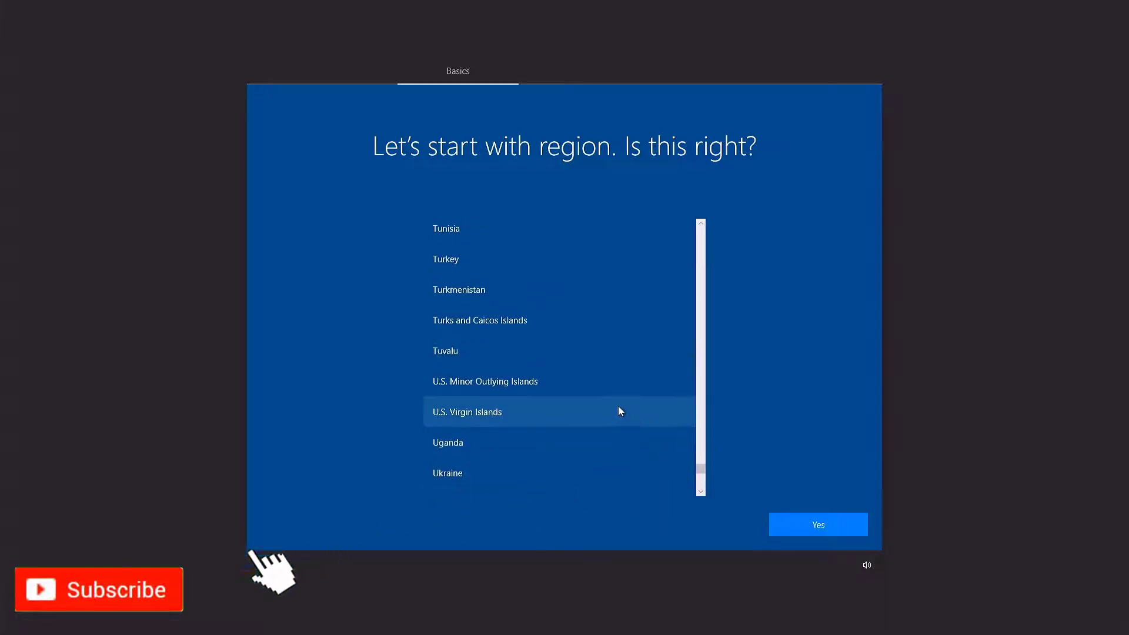
scroll(561, 383, down, 2)
scroll(558, 385, up, 15)
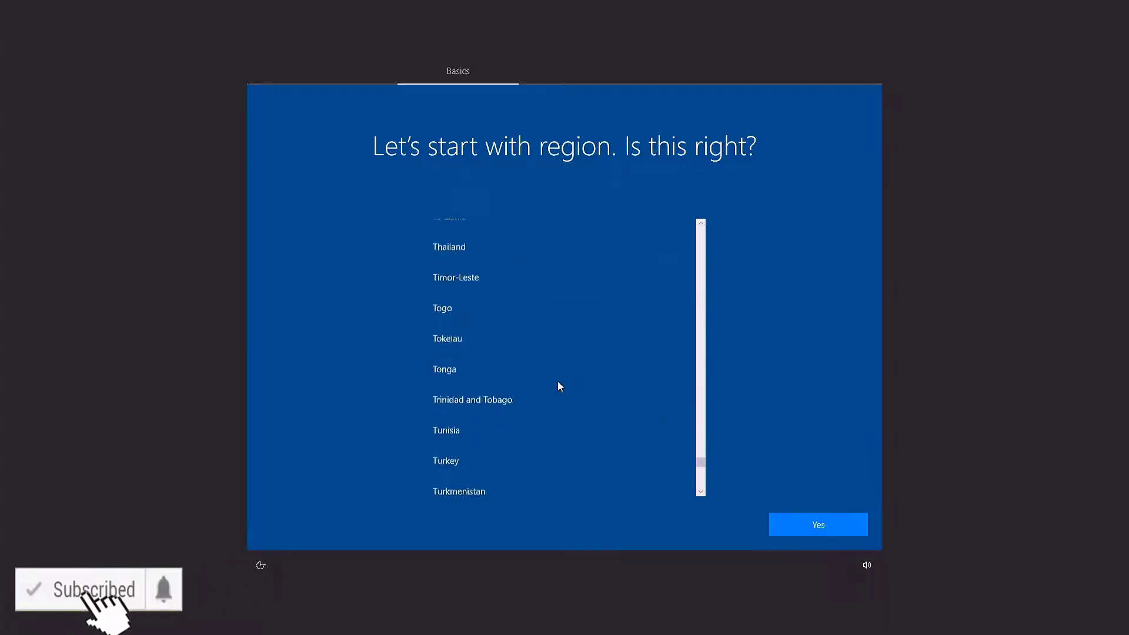
scroll(559, 386, up, 15)
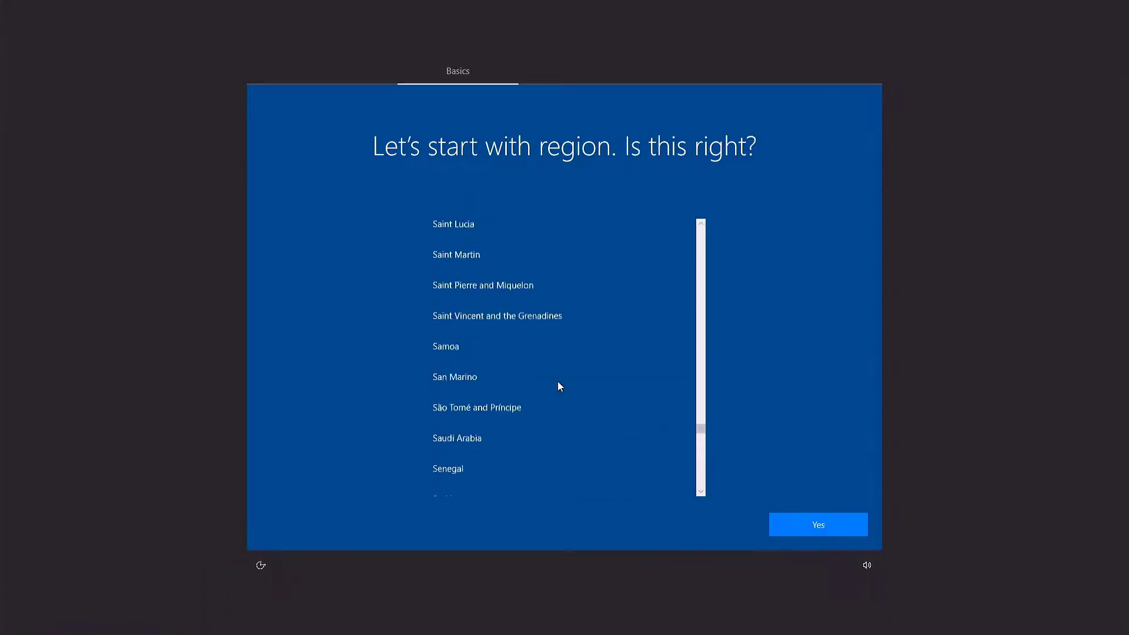
scroll(559, 386, up, 15)
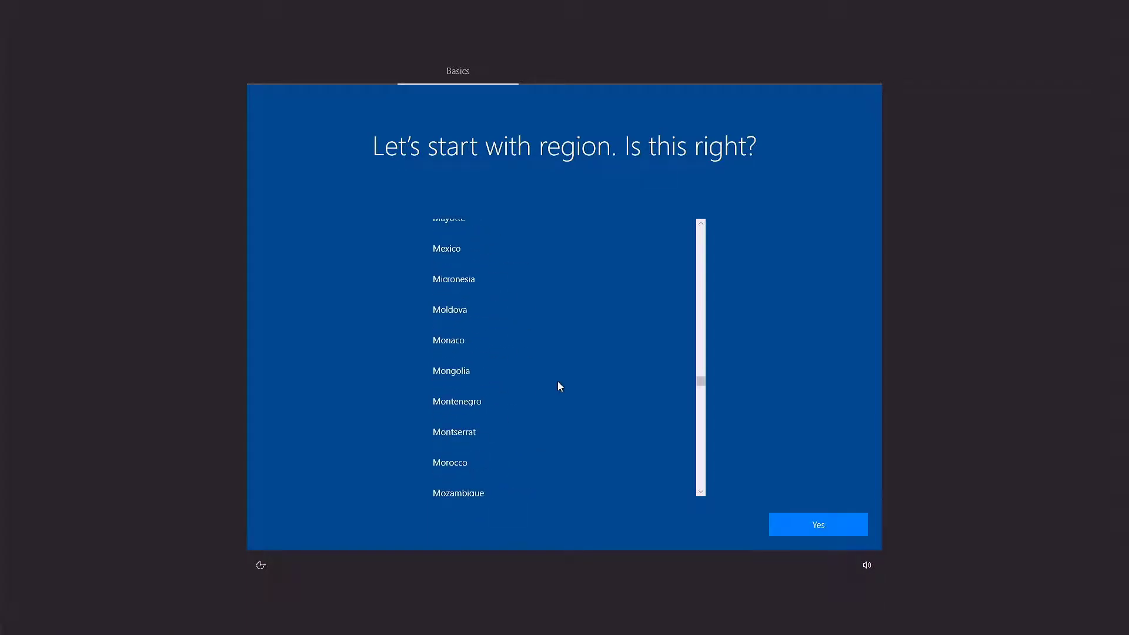
scroll(559, 385, up, 4)
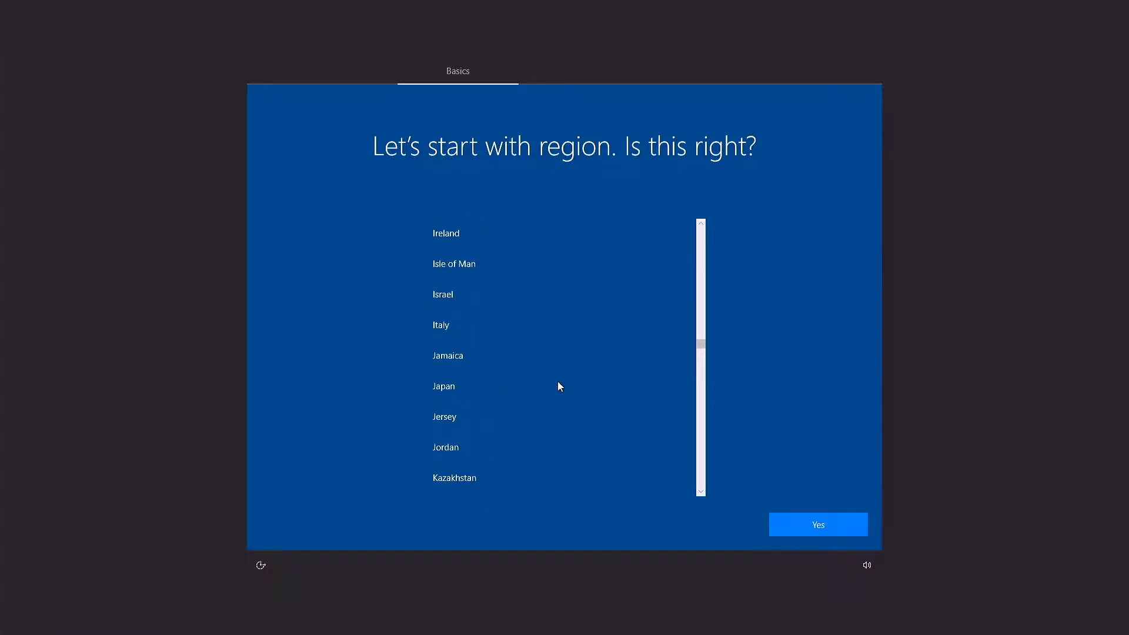
click(446, 281)
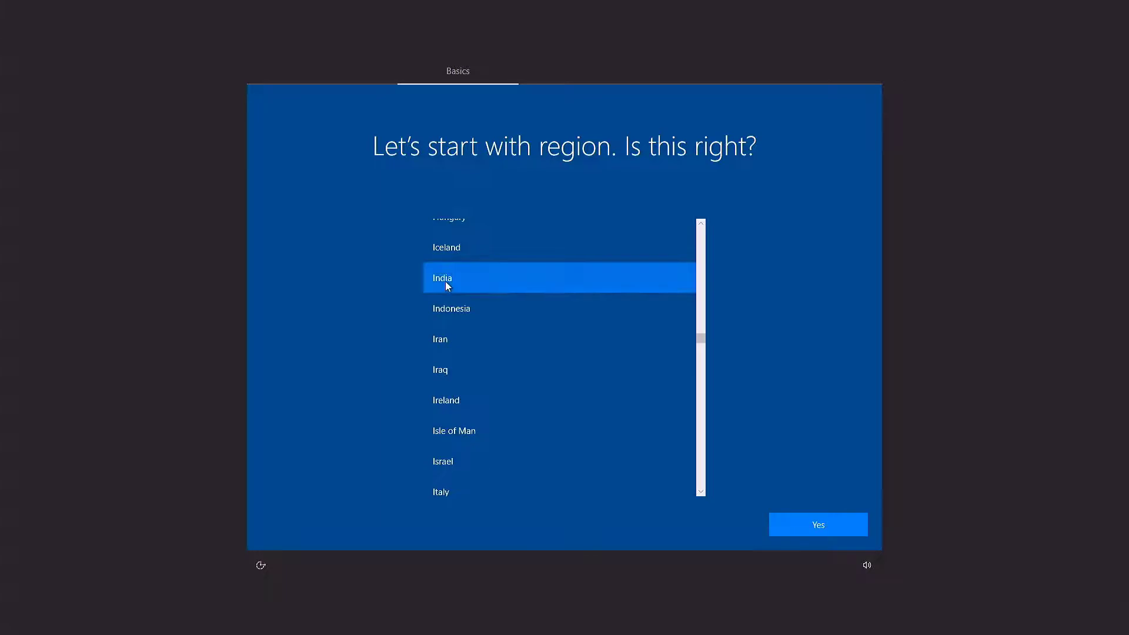
click(811, 528)
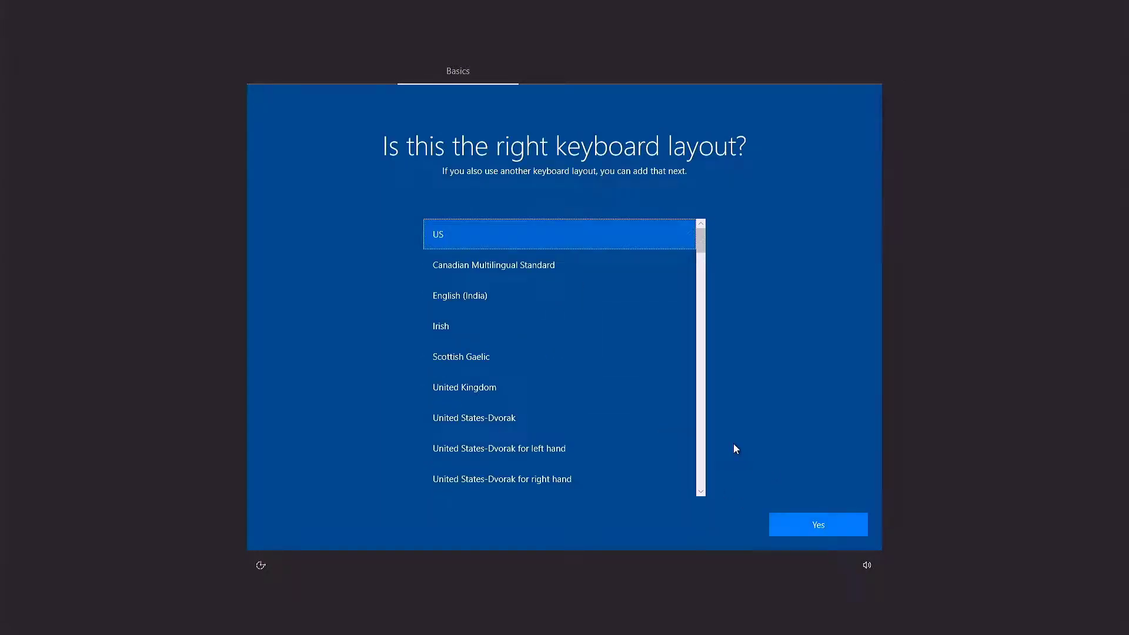
- Set the keyboard layout to English (India) and skip adding a second layout
click(464, 295)
click(808, 528)
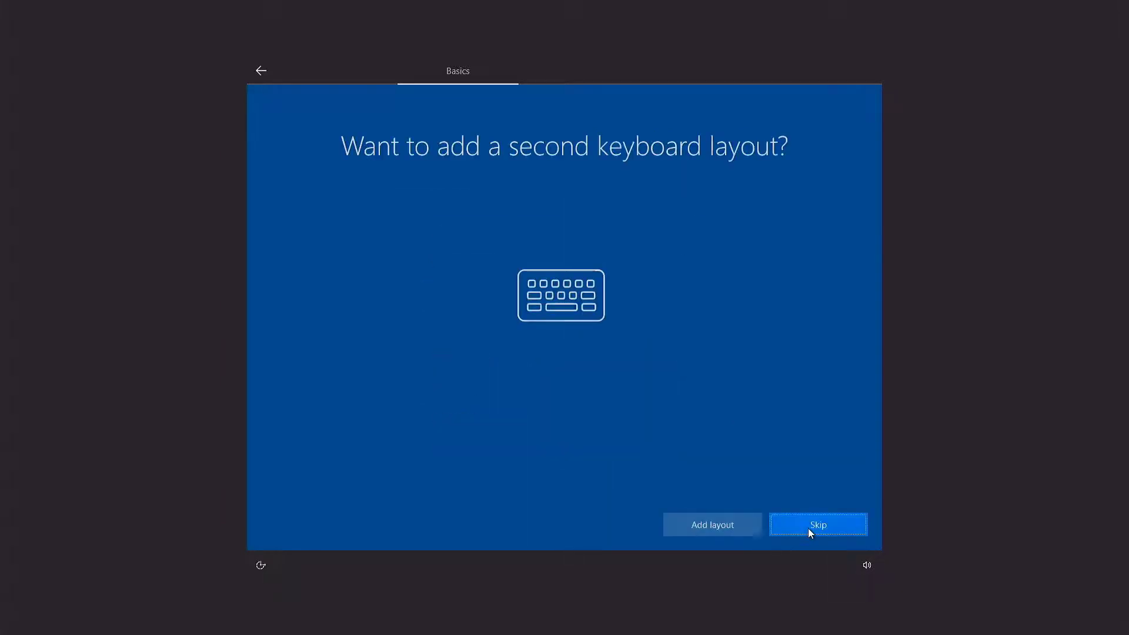
click(782, 527)
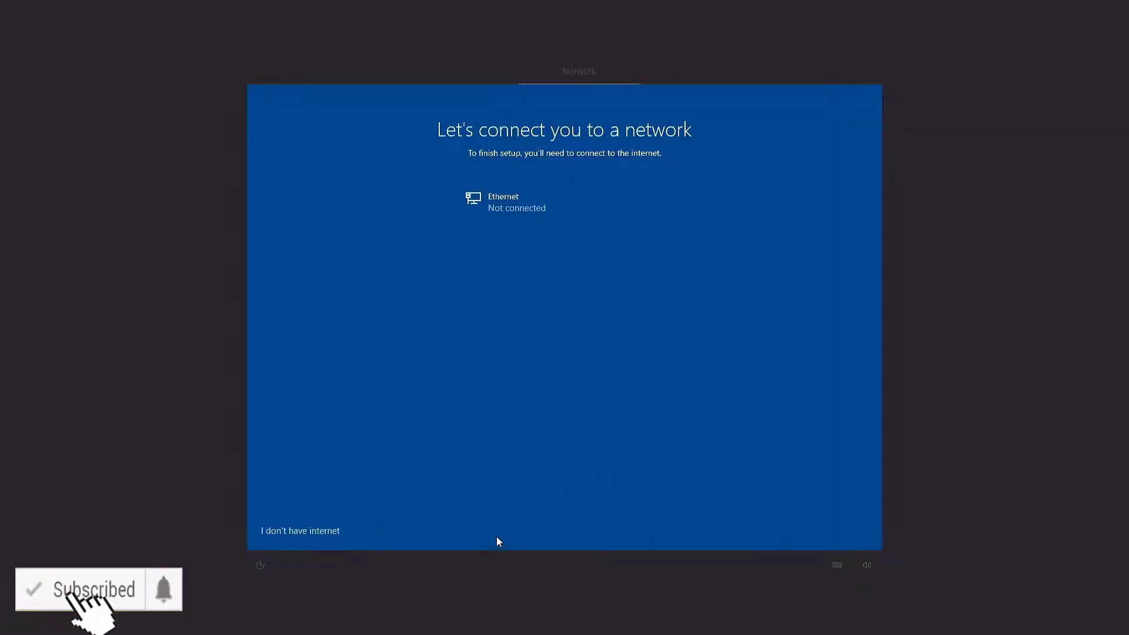
- Continue with limited setup without an internet connection and accept the Windows 10 License Agreement
click(301, 530)
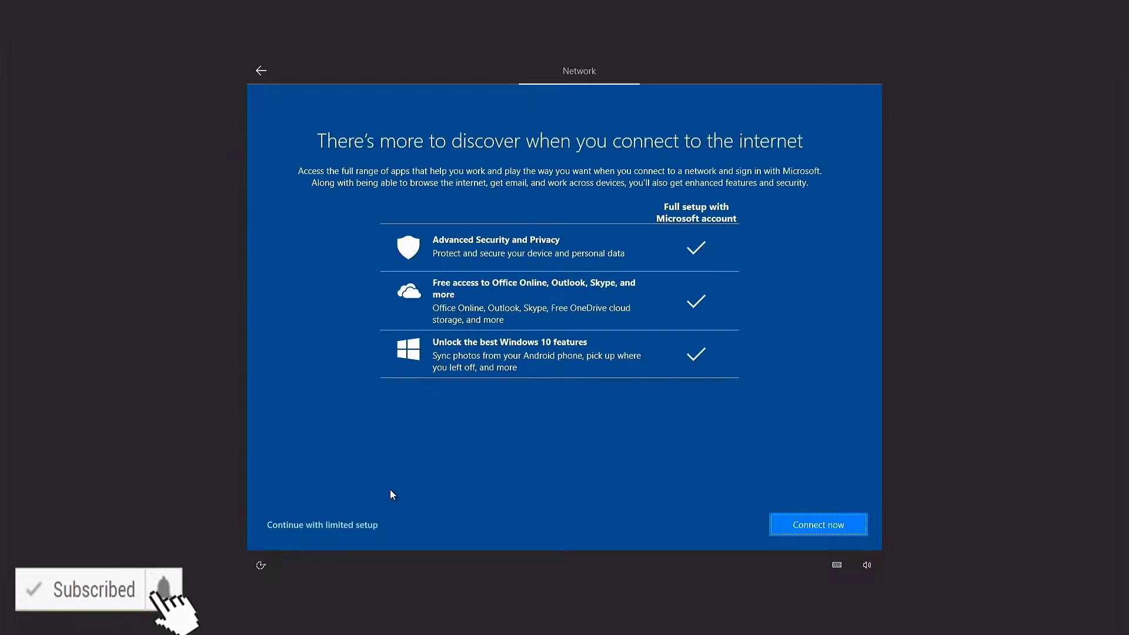
click(311, 522)
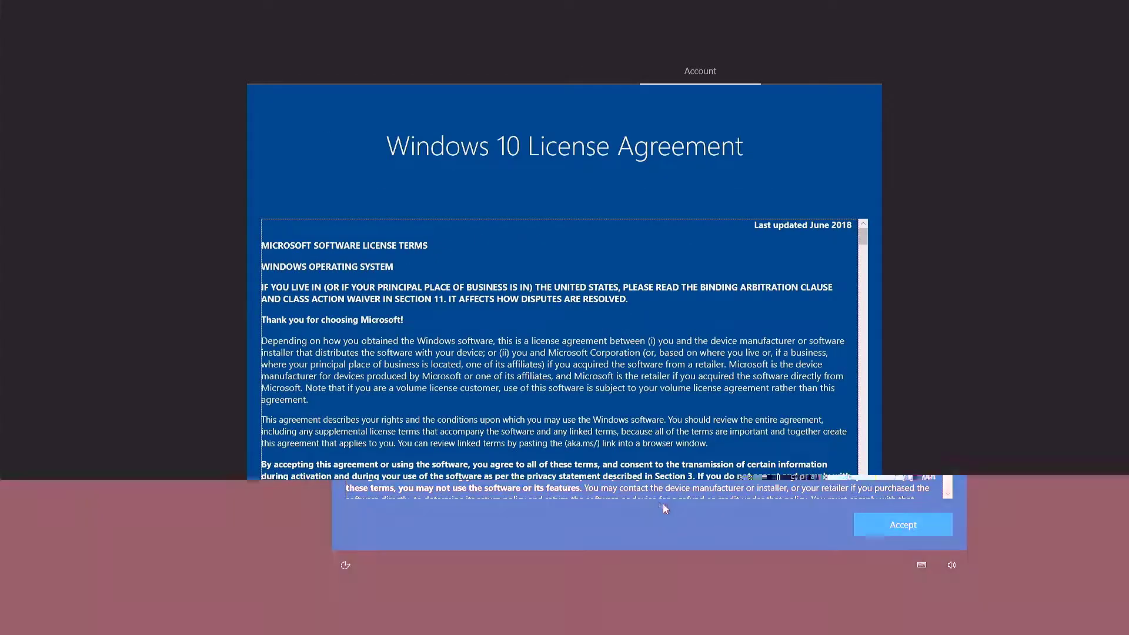
click(781, 528)
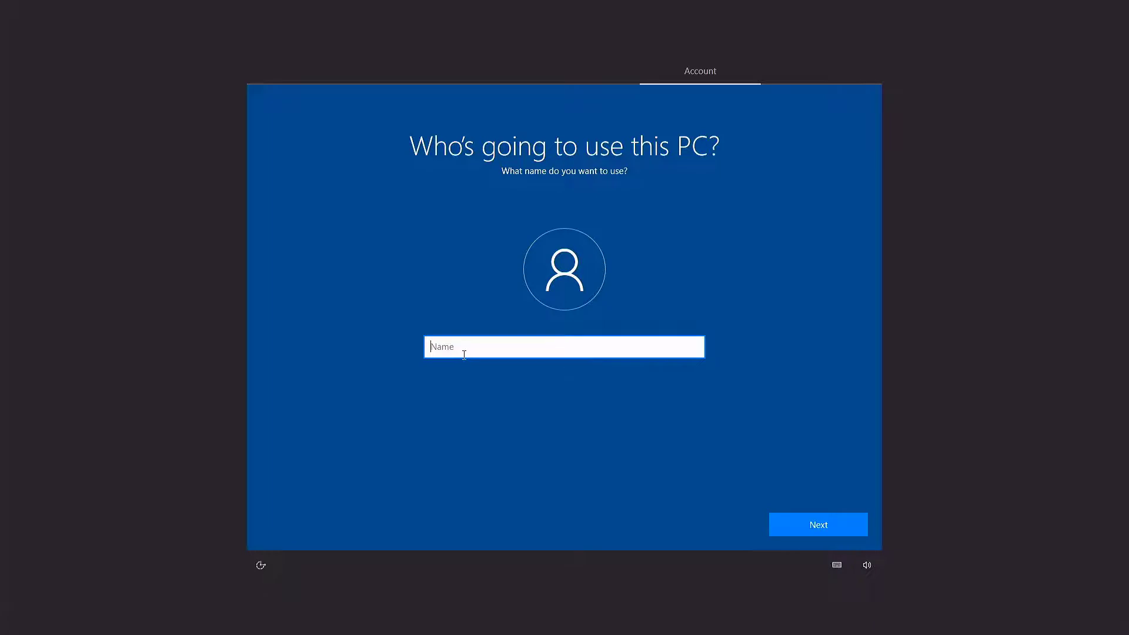
- Name the PC's user Wipro and proceed through the remaining account and services pages of the setup
text(Wipro)
click(856, 529)
click(854, 528)
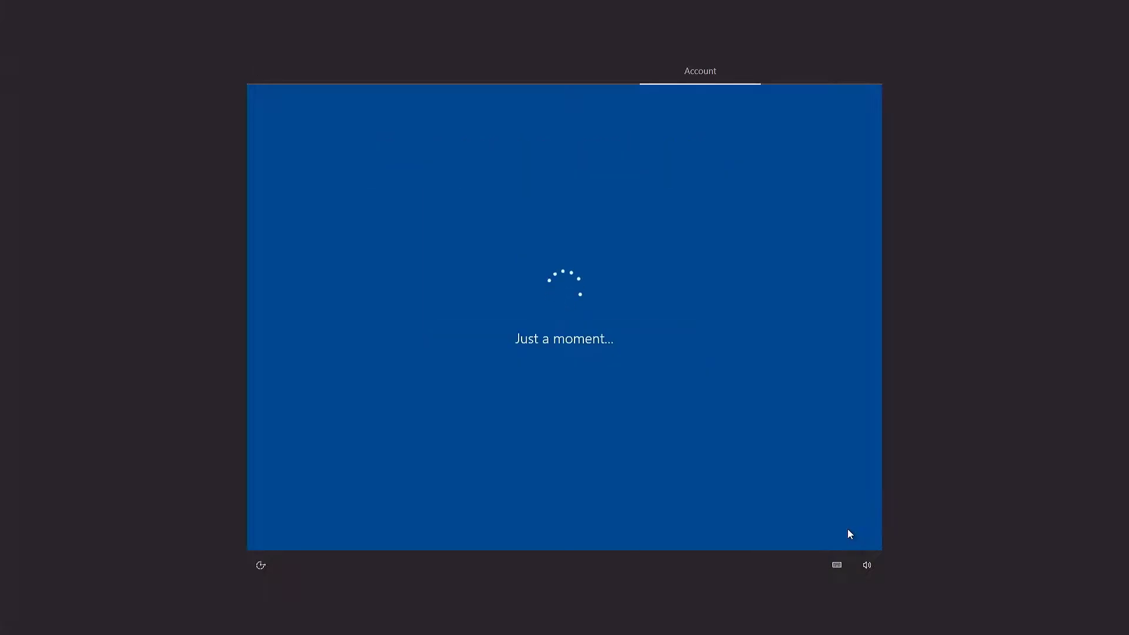
click(799, 527)
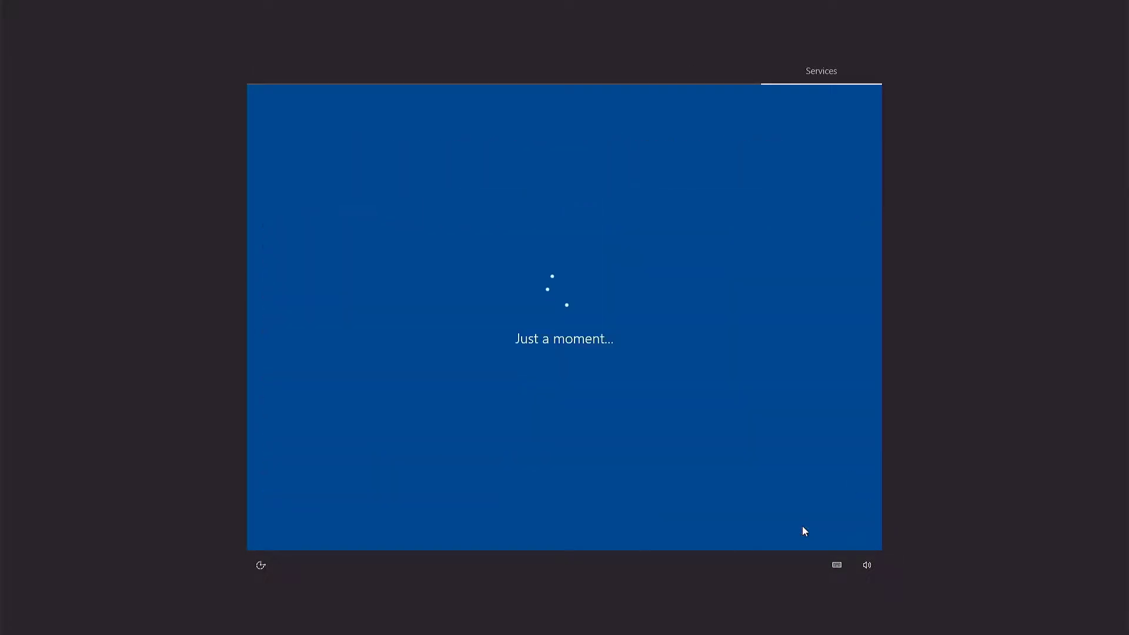
click(803, 526)
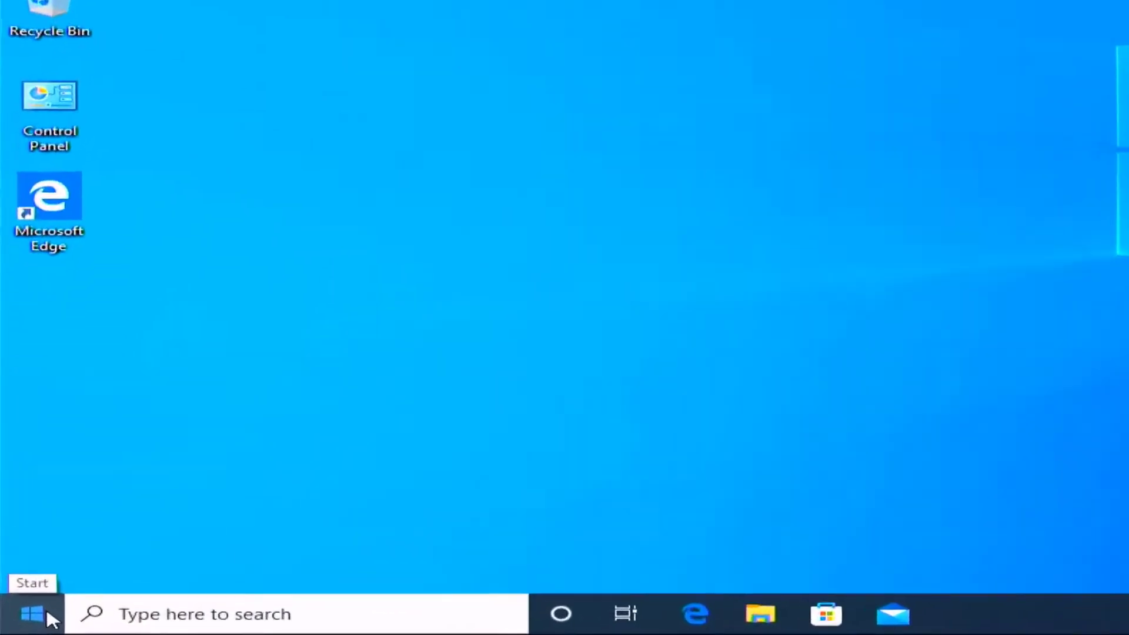
- Restart the PC into the advanced startup options and open Reset this PC from the Troubleshoot choices
click(56, 607)
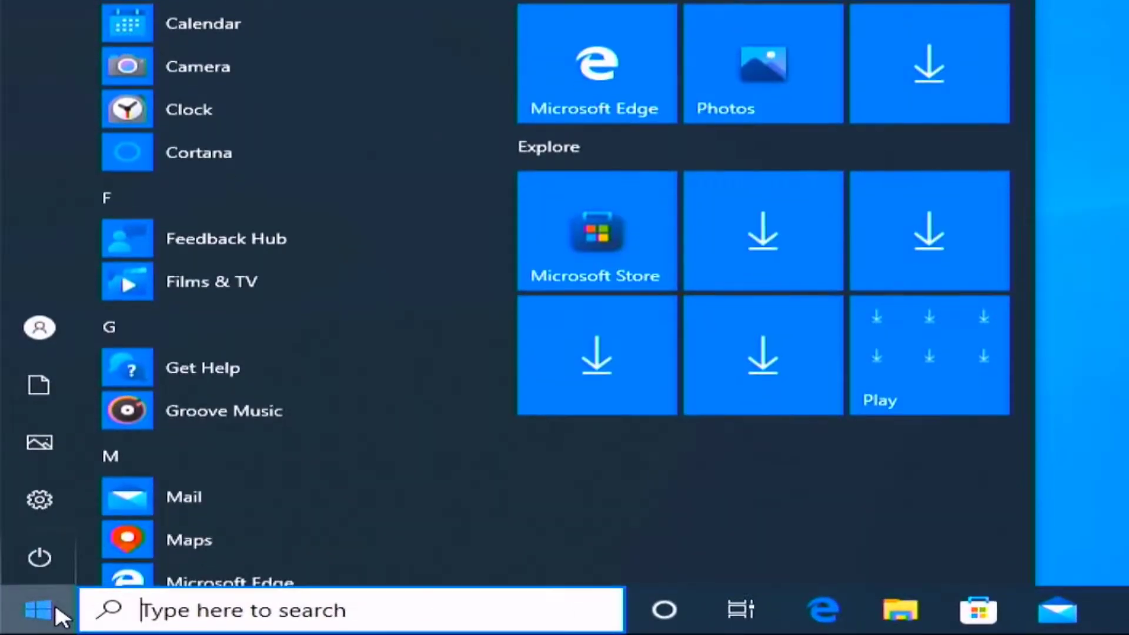
click(37, 546)
shift+click(67, 499)
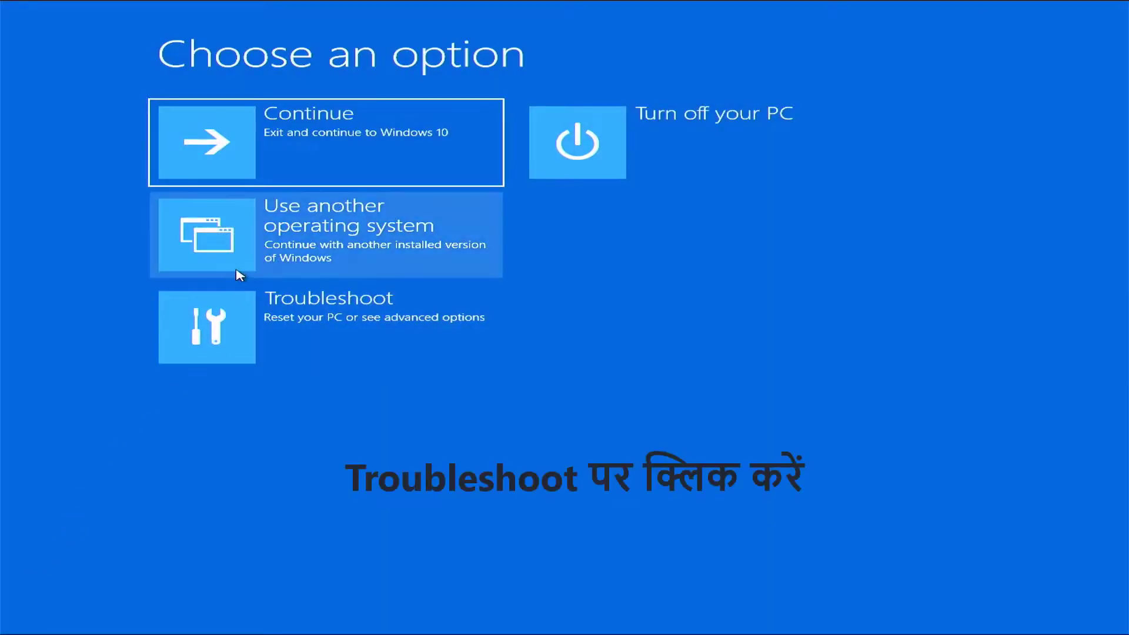
click(218, 331)
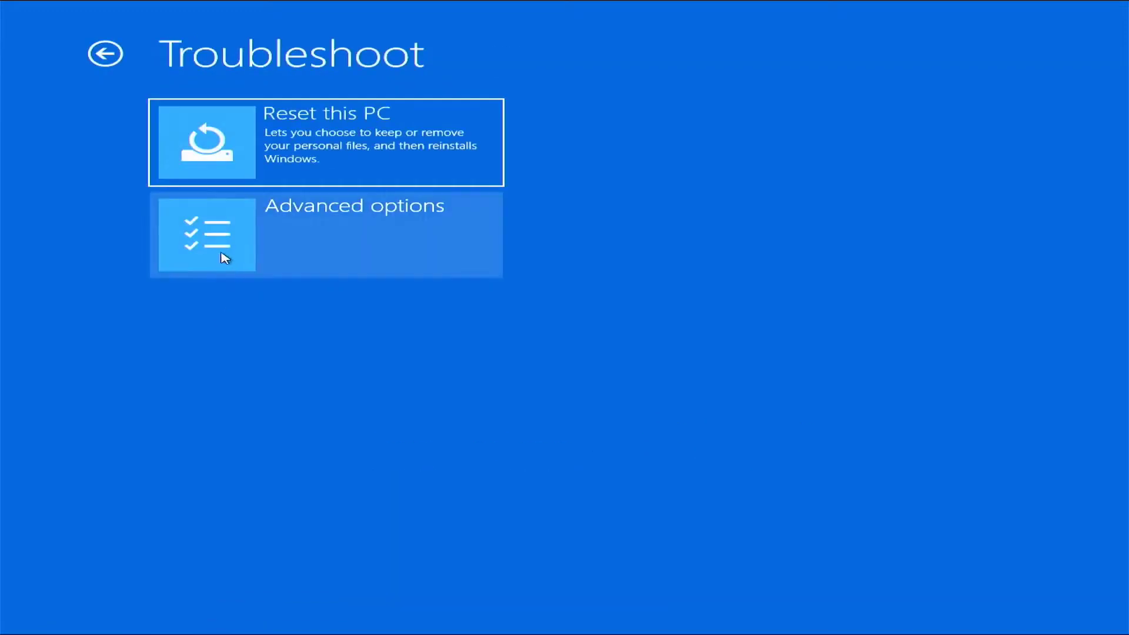
click(222, 167)
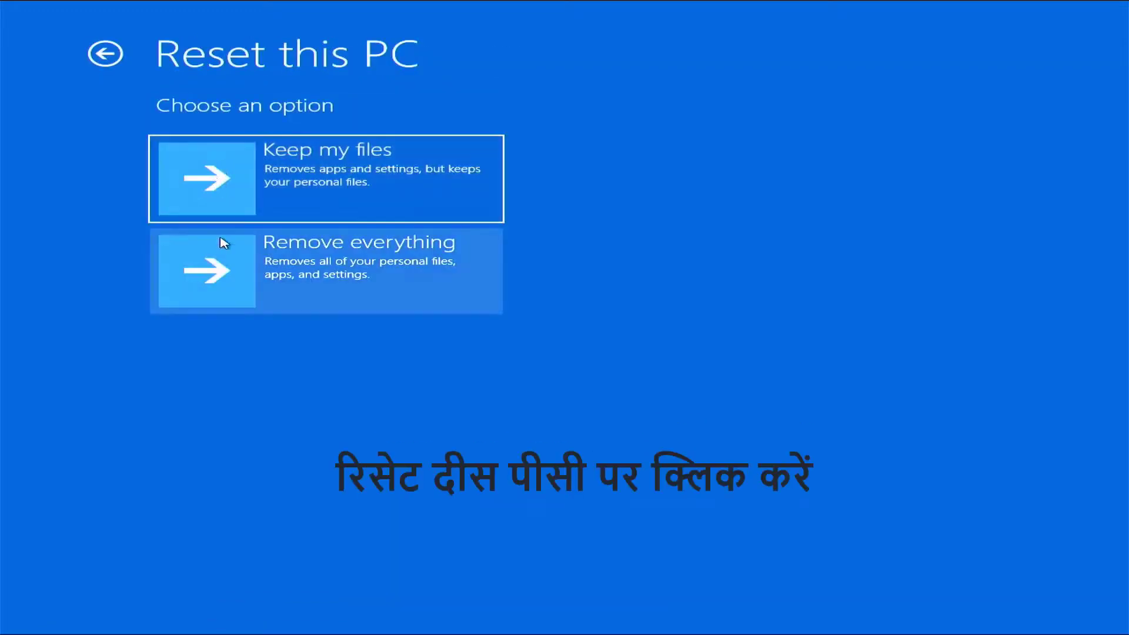